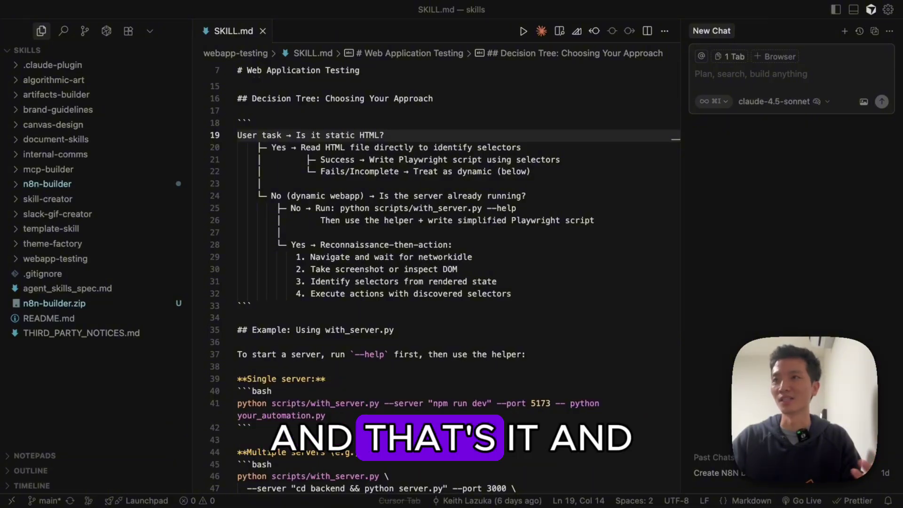
# Dismiss the GitLens blame card over SKILL.md and expand the n8n-builder folder in Cursor's Explorer.
pyautogui.click(287, 223)
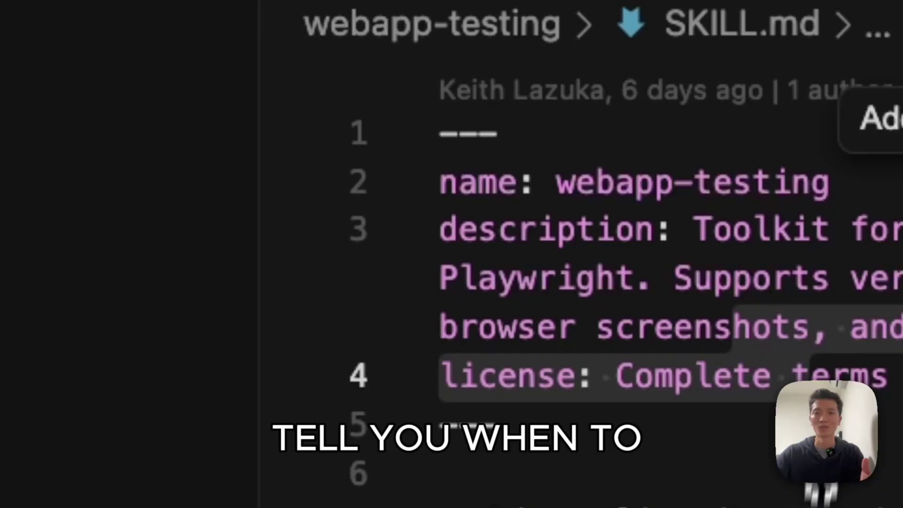
pyautogui.moveTo(468, 133)
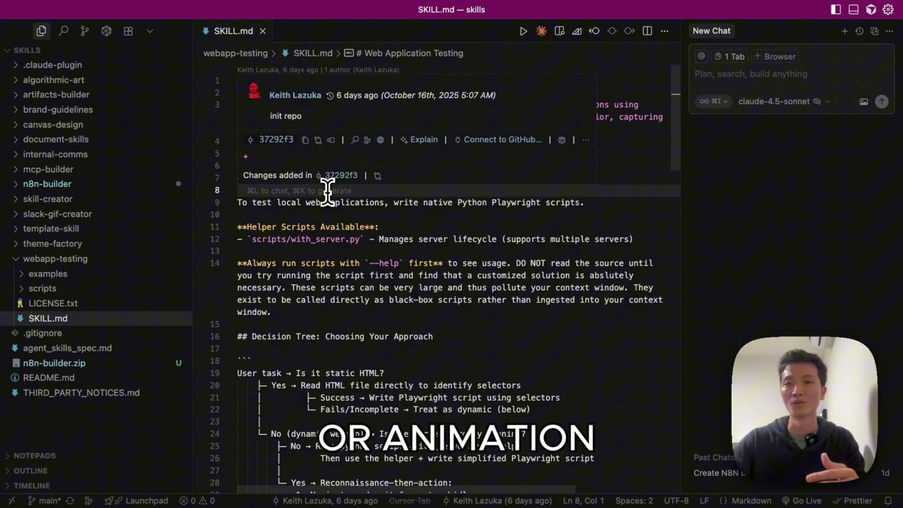
pyautogui.scroll(-1, 329, 189)
pyautogui.click(323, 190)
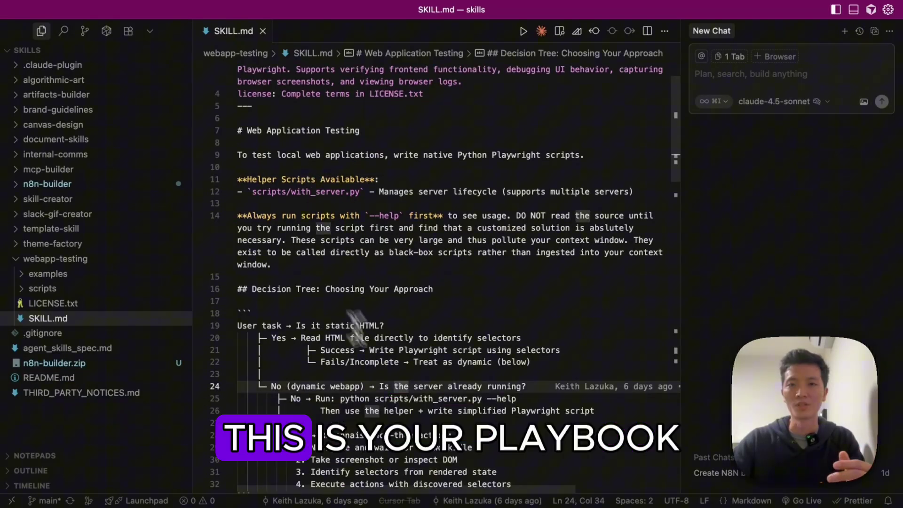
pyautogui.scroll(-1, 403, 393)
pyautogui.click(402, 388)
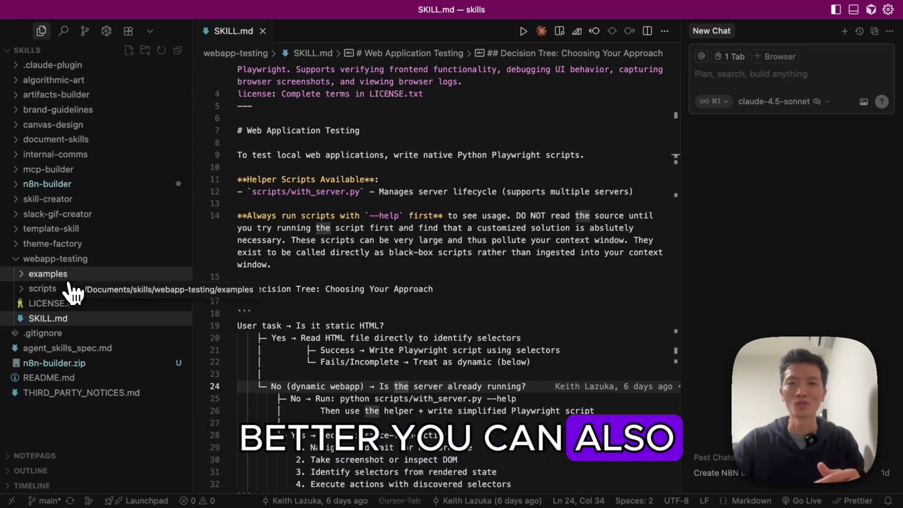
pyautogui.click(47, 184)
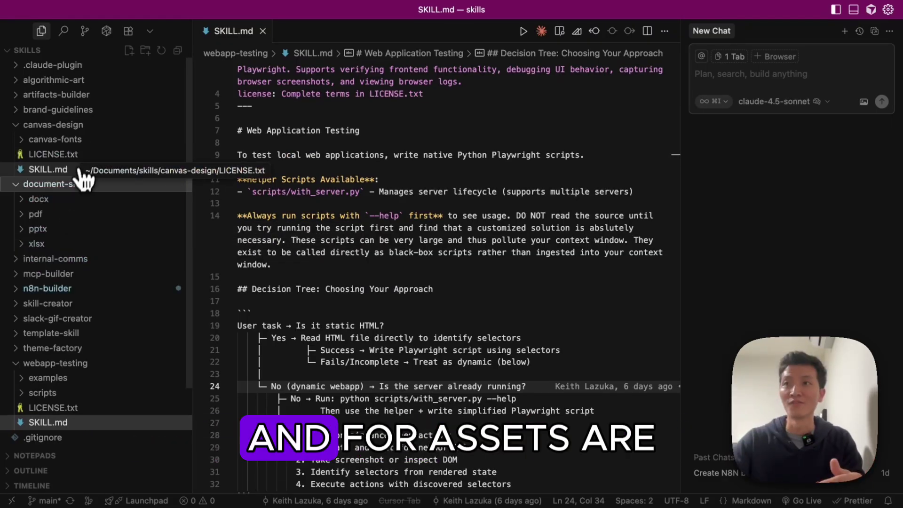
# Browse the canvas-design and document-skills folders in the Explorer.
pyautogui.click(83, 183)
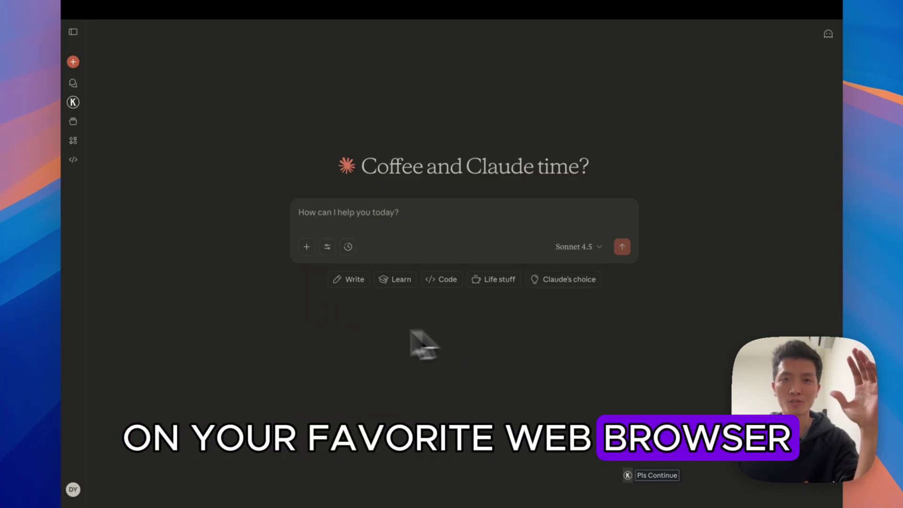
# Go to Settings > Capabilities, past Code execution and file creation, down to the Skills list.
pyautogui.click(76, 491)
pyautogui.moveTo(153, 399)
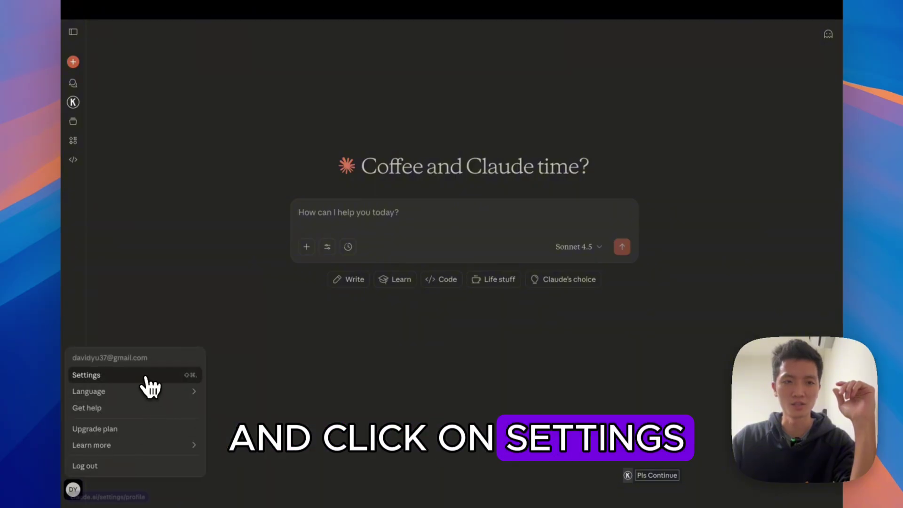
pyautogui.click(147, 376)
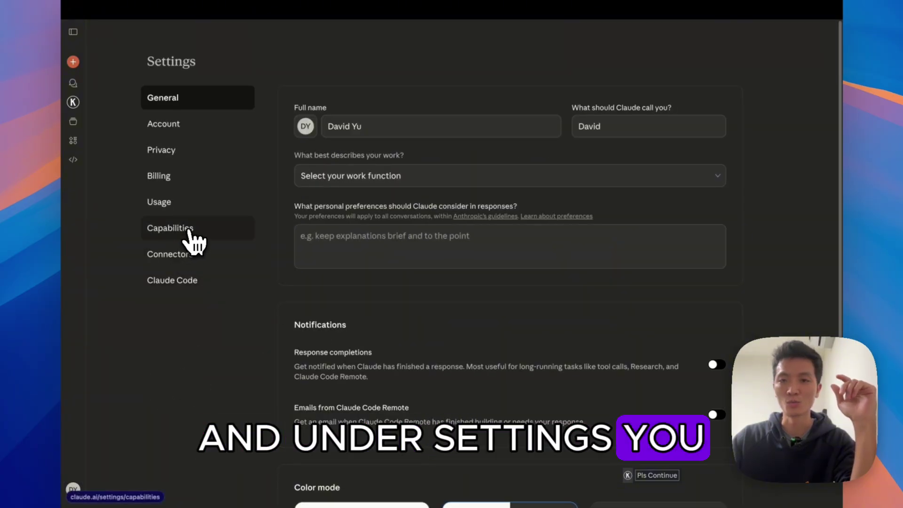
pyautogui.click(190, 230)
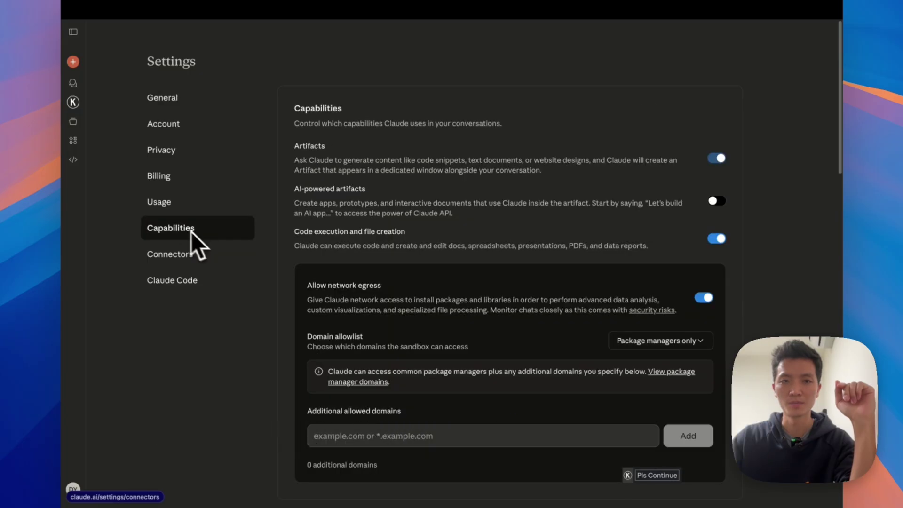
pyautogui.scroll(-6, 630, 339)
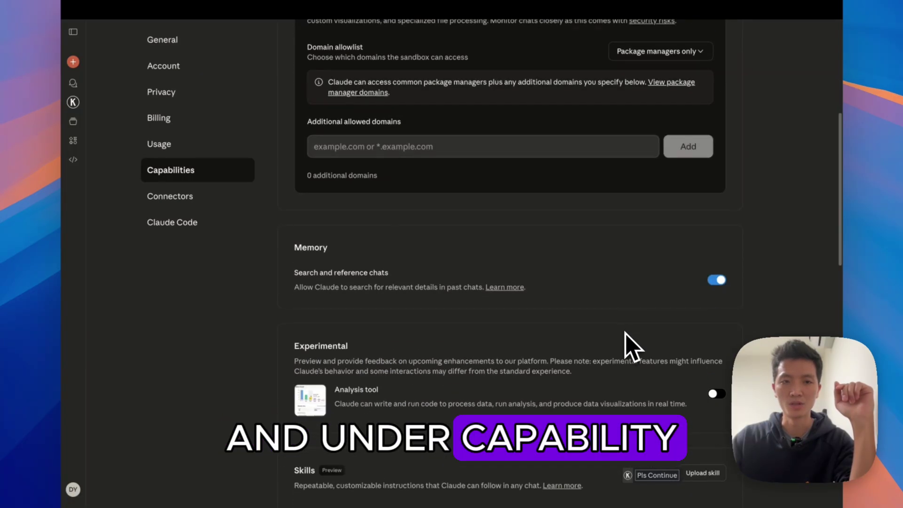
pyautogui.scroll(4, 625, 334)
pyautogui.scroll(1, 623, 318)
pyautogui.moveTo(296, 148); pyautogui.dragTo(411, 153)
pyautogui.click(491, 158)
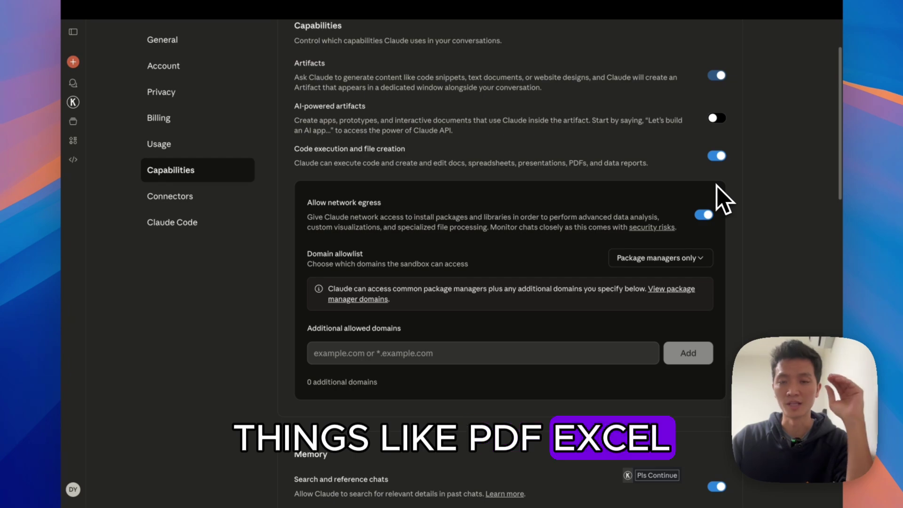
pyautogui.scroll(-10, 717, 196)
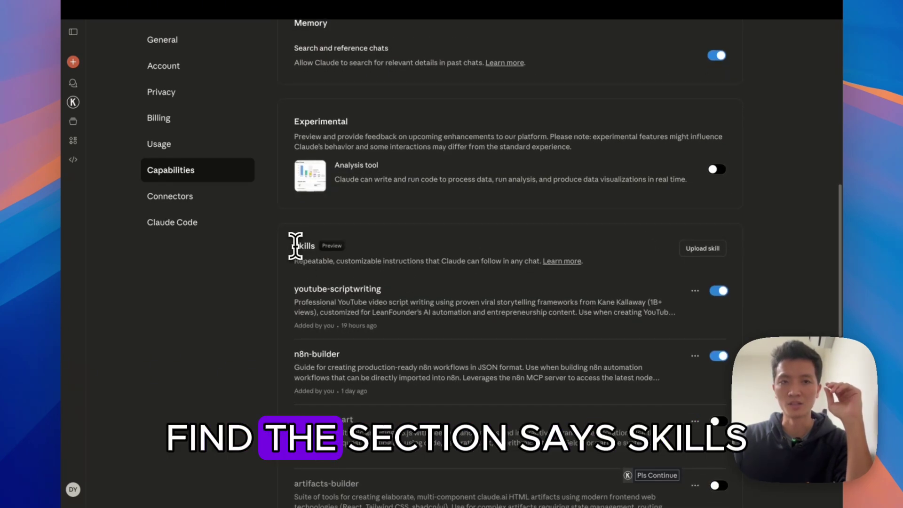
# Scroll the Skills list and verify the skill-creator skill is toggled on.
pyautogui.moveTo(294, 245); pyautogui.dragTo(314, 250)
pyautogui.scroll(-4, 529, 309)
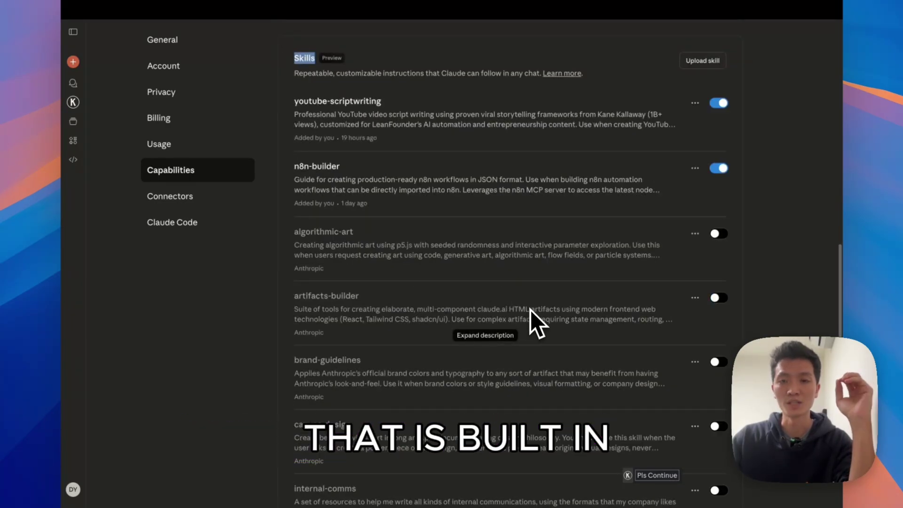
pyautogui.scroll(-3, 534, 306)
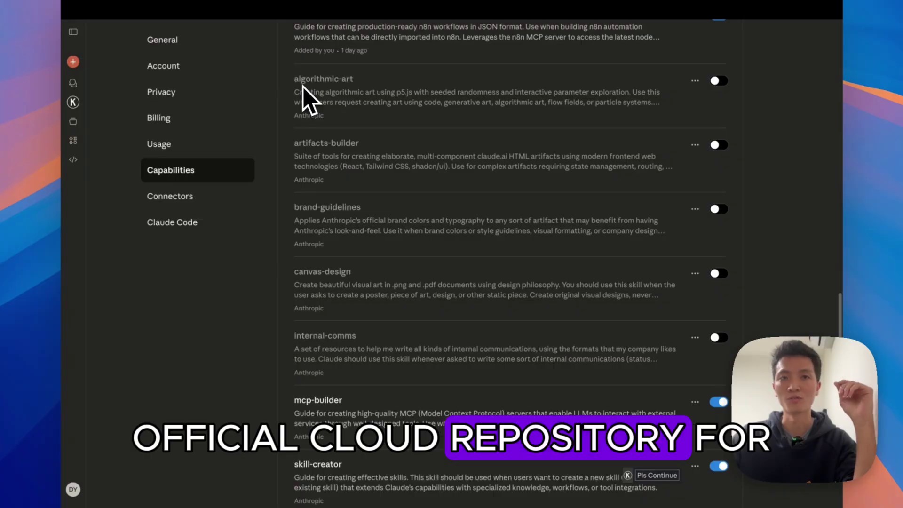
pyautogui.scroll(-3, 303, 86)
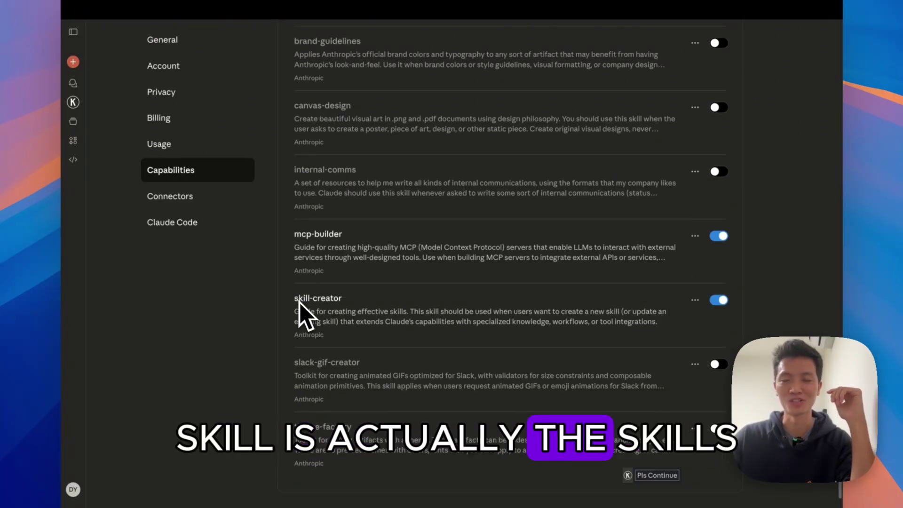
pyautogui.moveTo(292, 301); pyautogui.dragTo(359, 303)
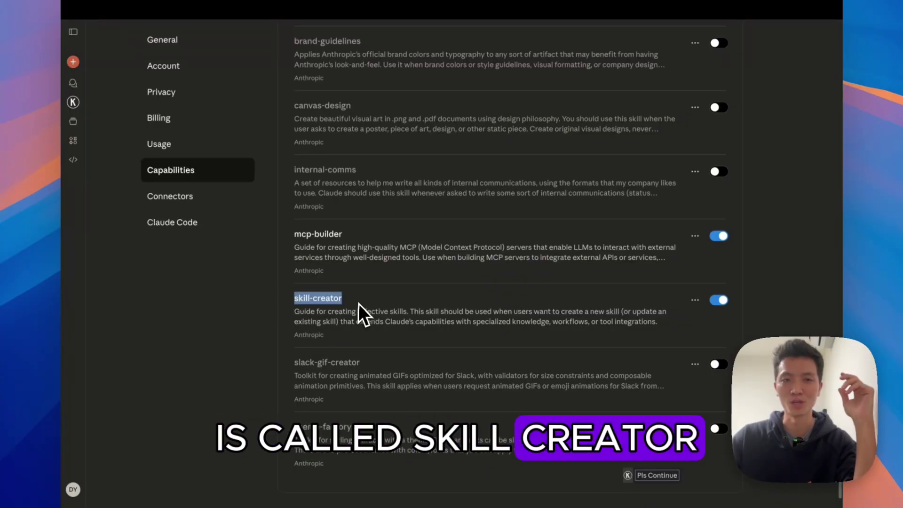
pyautogui.scroll(-1, 378, 314)
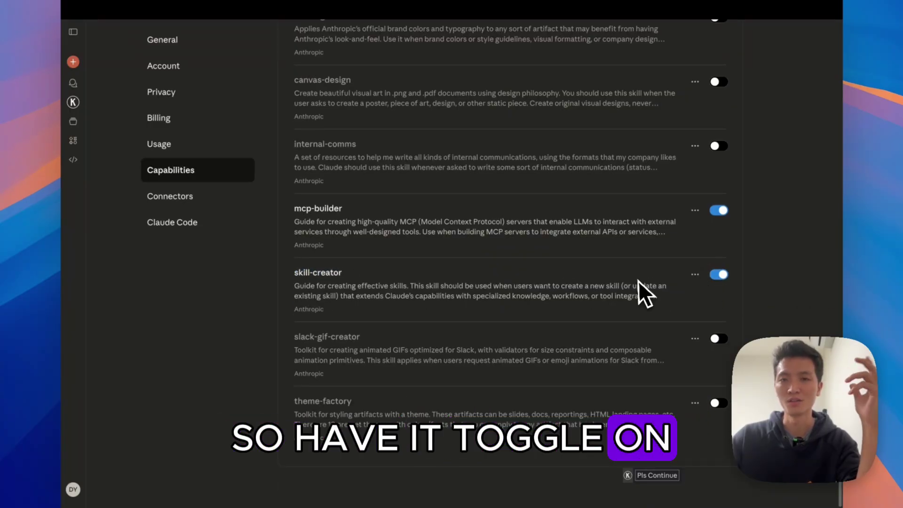
pyautogui.scroll(5, 645, 294)
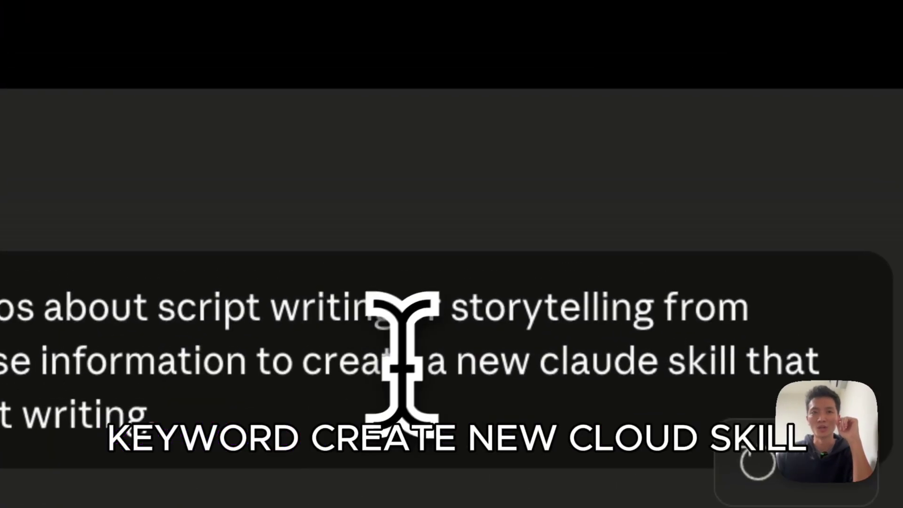
# Review the request to create a new Claude skill and scroll to the 'Project Complete' summary.
pyautogui.moveTo(321, 78); pyautogui.dragTo(394, 78)
pyautogui.moveTo(658, 360); pyautogui.dragTo(743, 362)
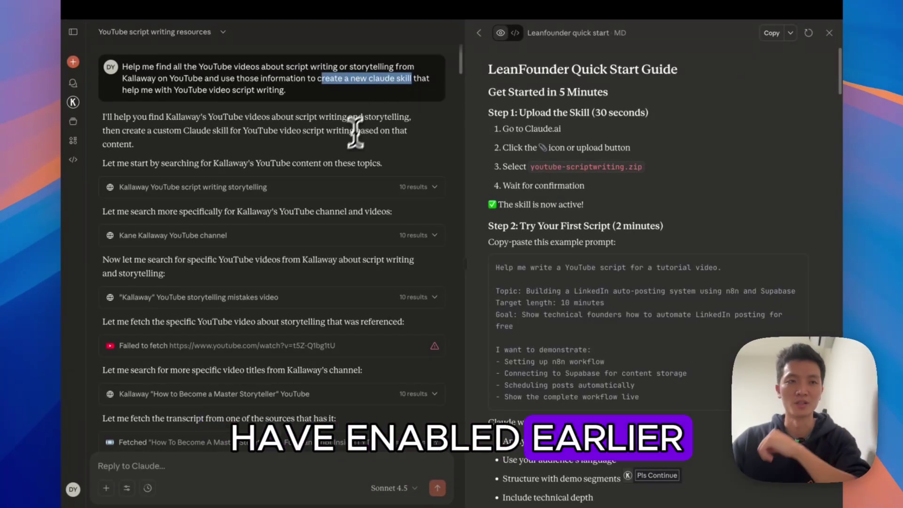
pyautogui.scroll(-3, 292, 212)
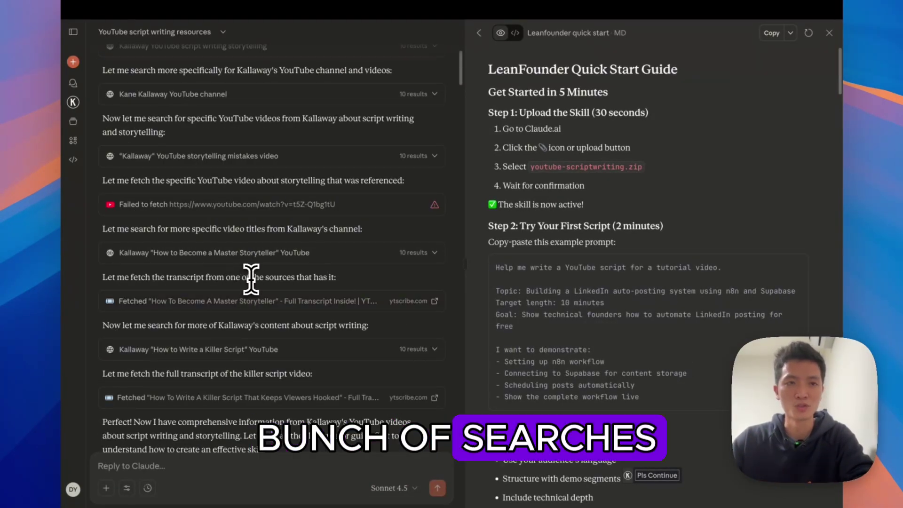
pyautogui.scroll(-1, 251, 277)
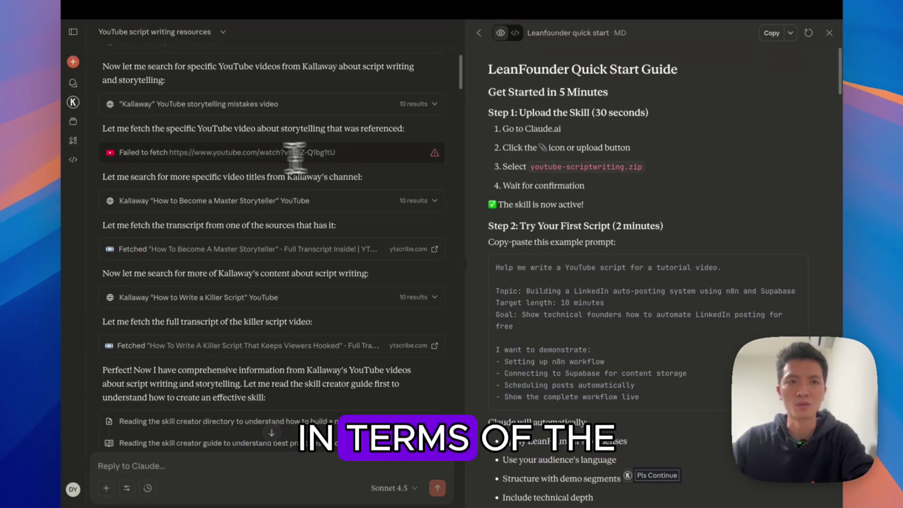
pyautogui.scroll(-2, 297, 230)
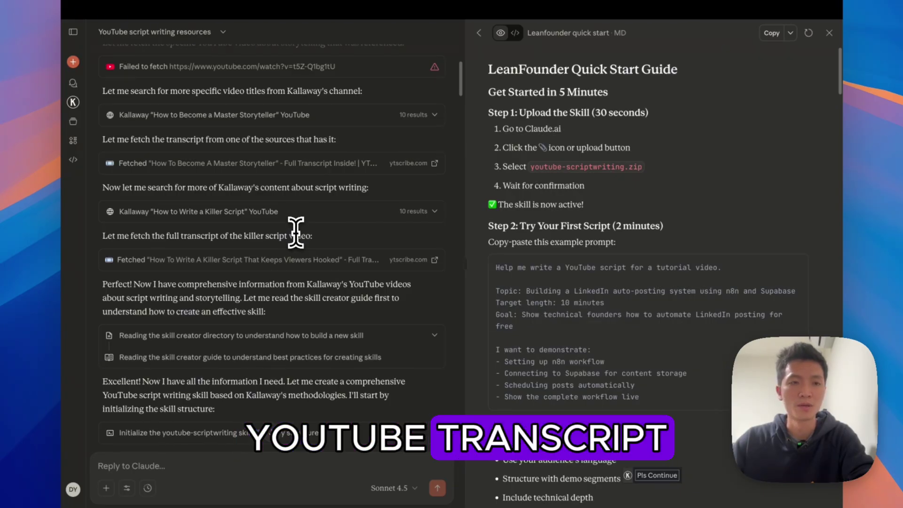
pyautogui.scroll(-5, 296, 233)
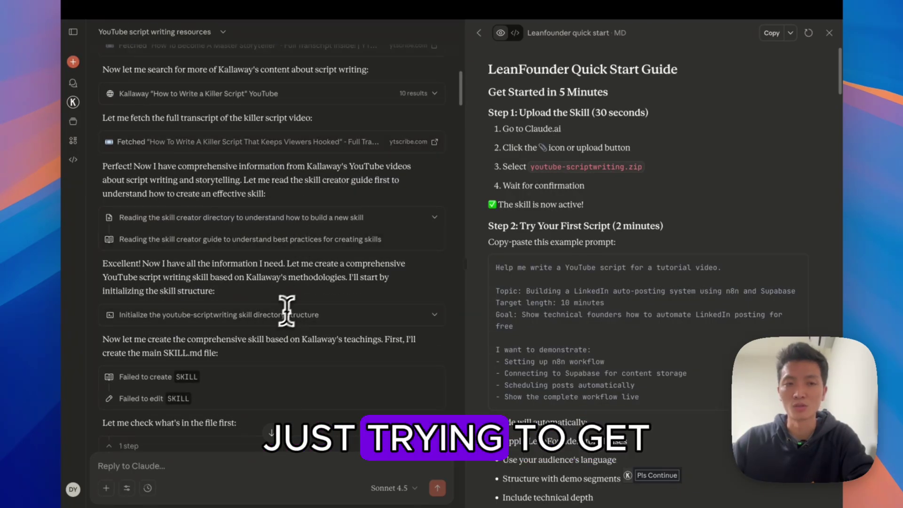
pyautogui.scroll(-9, 287, 308)
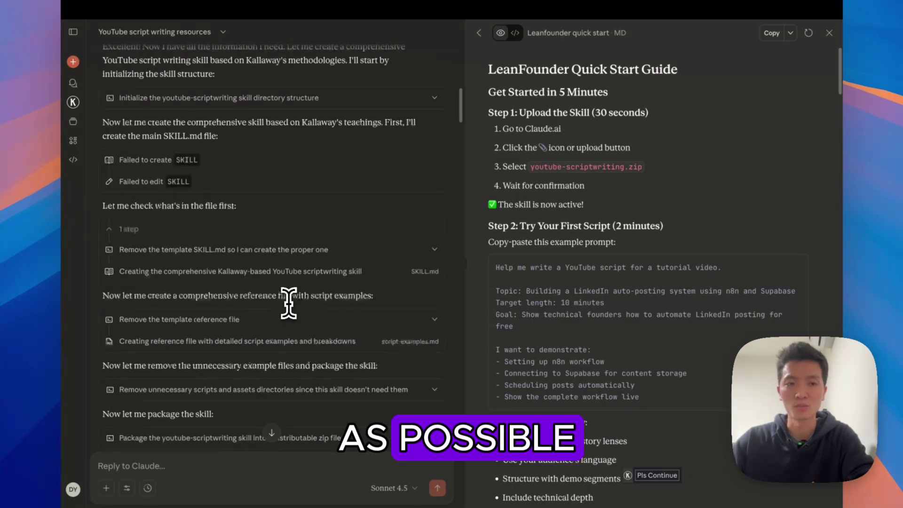
pyautogui.scroll(-15, 288, 304)
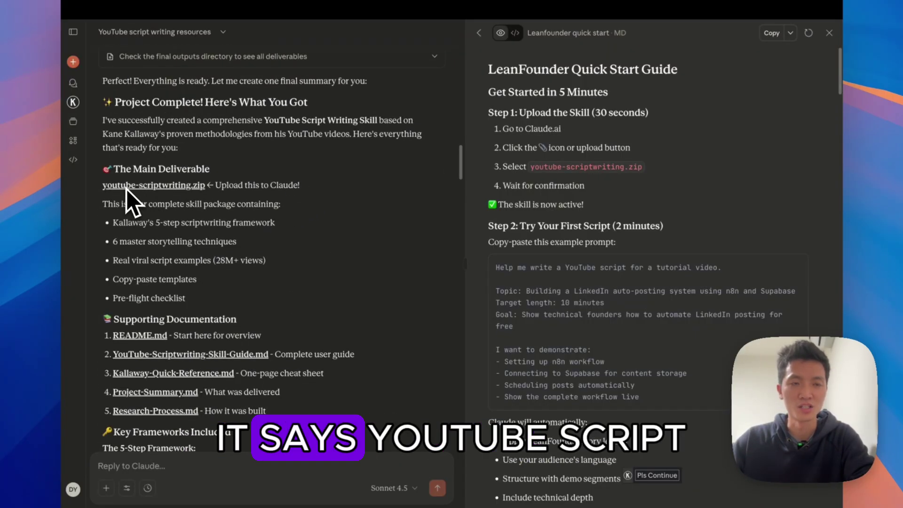
# Download the youtube-scriptwriting.zip skill package from the chat.
pyautogui.click(143, 186)
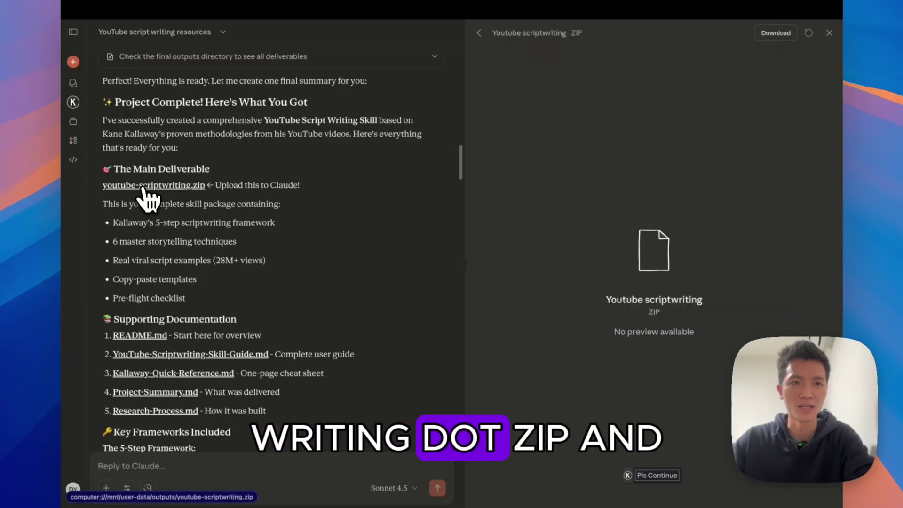
pyautogui.click(777, 40)
pyautogui.moveTo(90, 453)
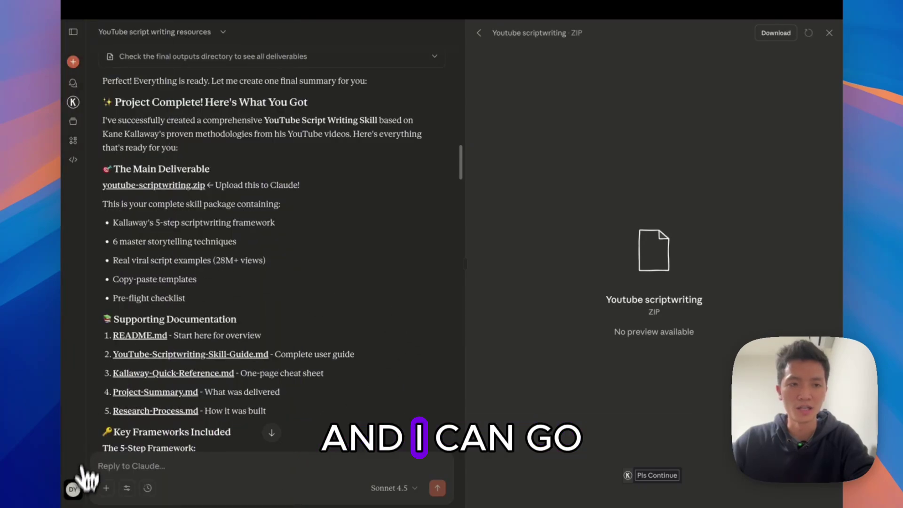
# Open Settings > Capabilities and scroll to the Skills section.
pyautogui.click(74, 489)
pyautogui.click(89, 373)
pyautogui.click(170, 228)
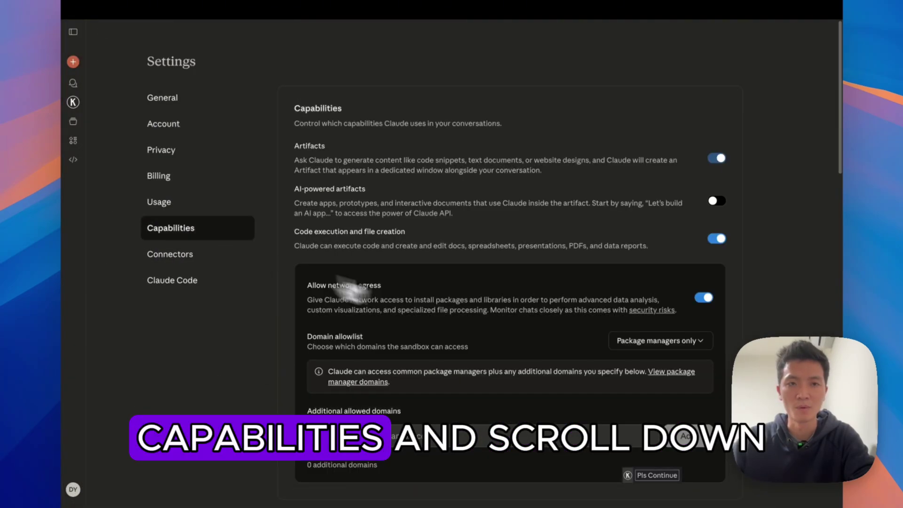
pyautogui.scroll(-3, 520, 336)
pyautogui.scroll(-5, 521, 337)
pyautogui.scroll(15, 521, 337)
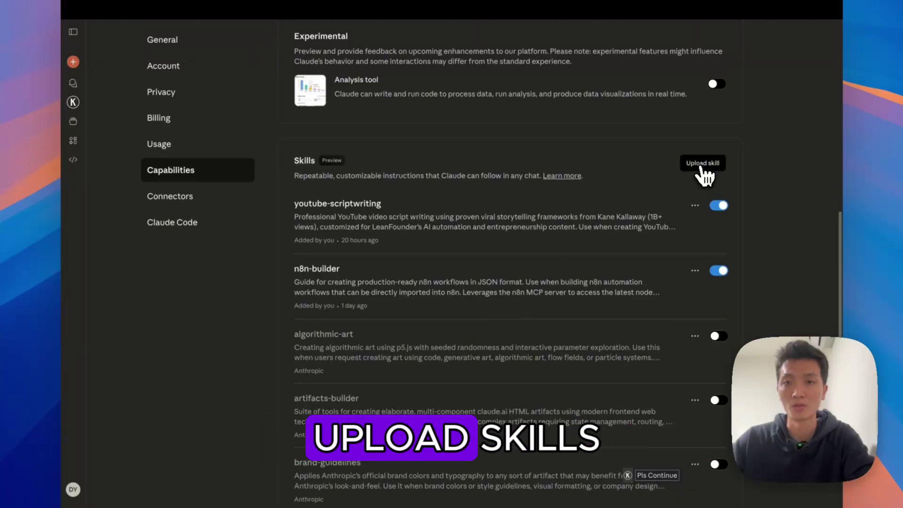
# Cancel the Upload skill form and expand the youtube-scriptwriting skill's full description.
pyautogui.click(703, 163)
pyautogui.moveTo(232, 427)
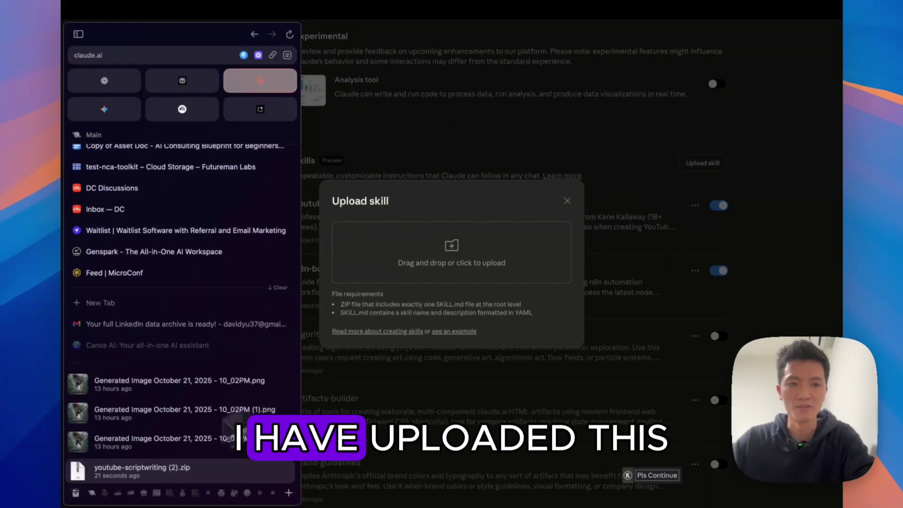
pyautogui.click(567, 201)
pyautogui.moveTo(294, 204); pyautogui.dragTo(372, 202)
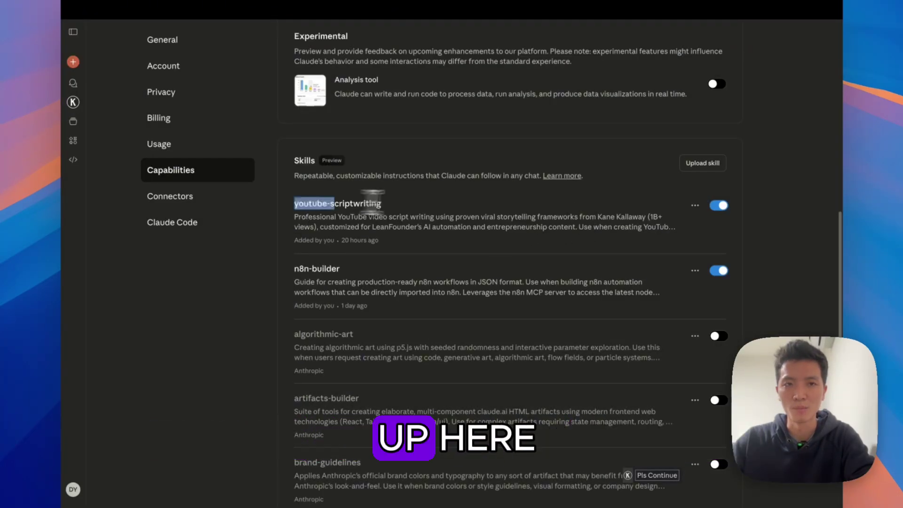
pyautogui.click(374, 230)
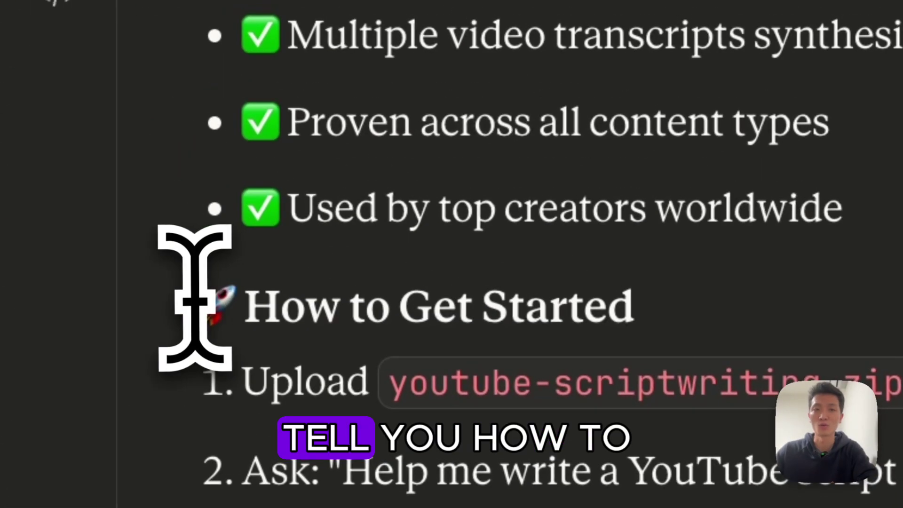
# Highlight the How to Get Started heading and its first step about uploading the zip.
pyautogui.moveTo(103, 225); pyautogui.dragTo(215, 224)
pyautogui.moveTo(713, 292); pyautogui.dragTo(715, 292)
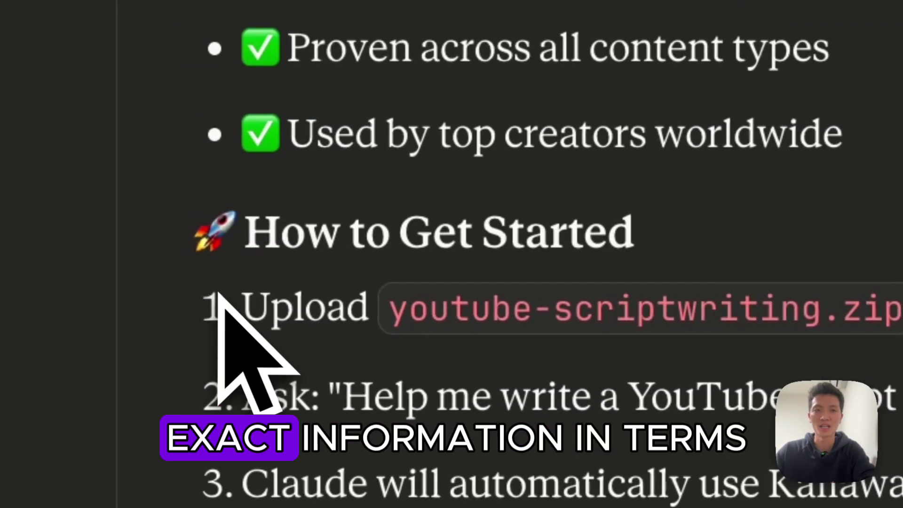
pyautogui.moveTo(239, 306); pyautogui.dragTo(324, 307)
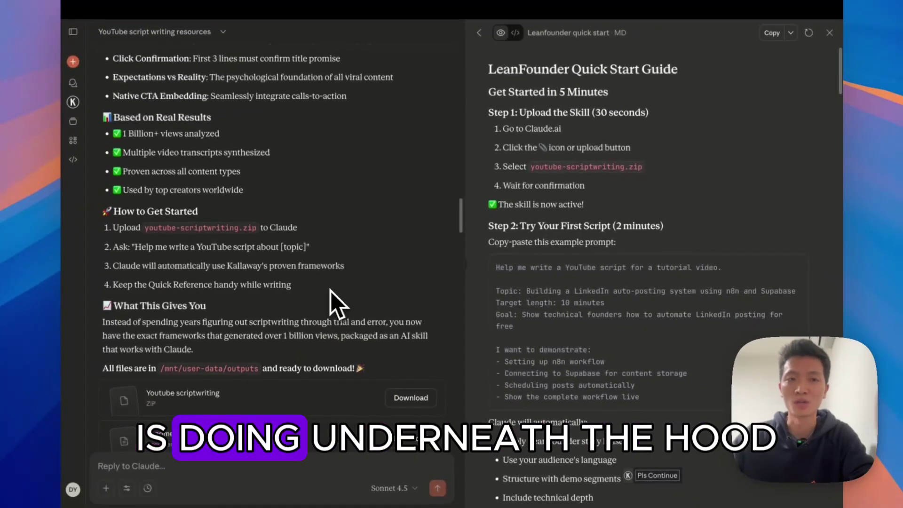
pyautogui.scroll(-10, 330, 289)
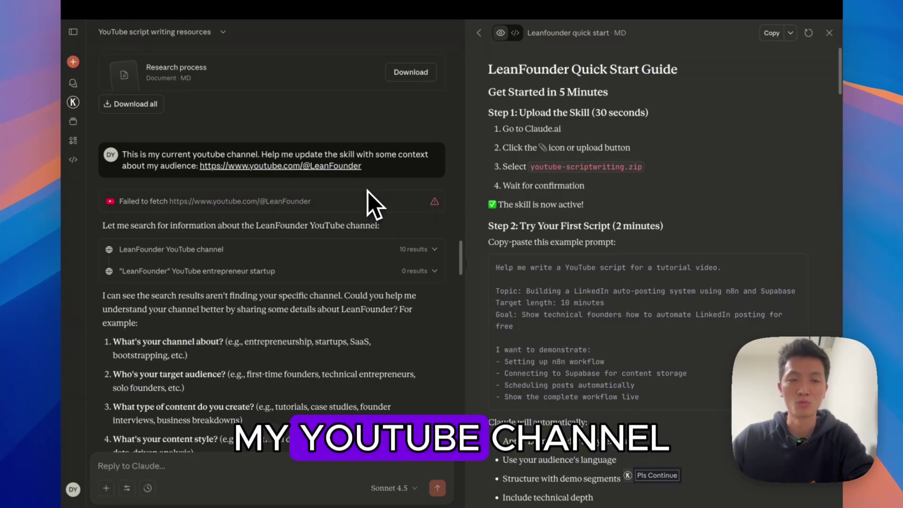
pyautogui.scroll(-1, 306, 232)
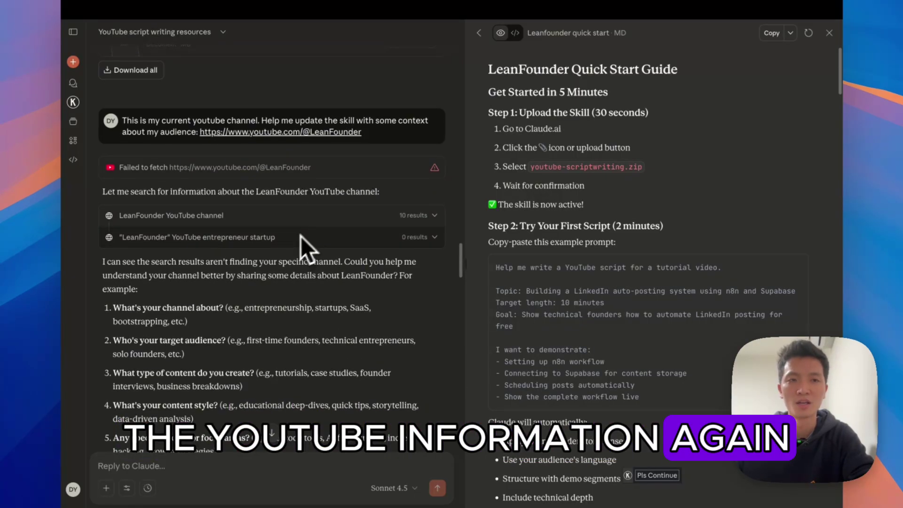
pyautogui.scroll(-3, 301, 240)
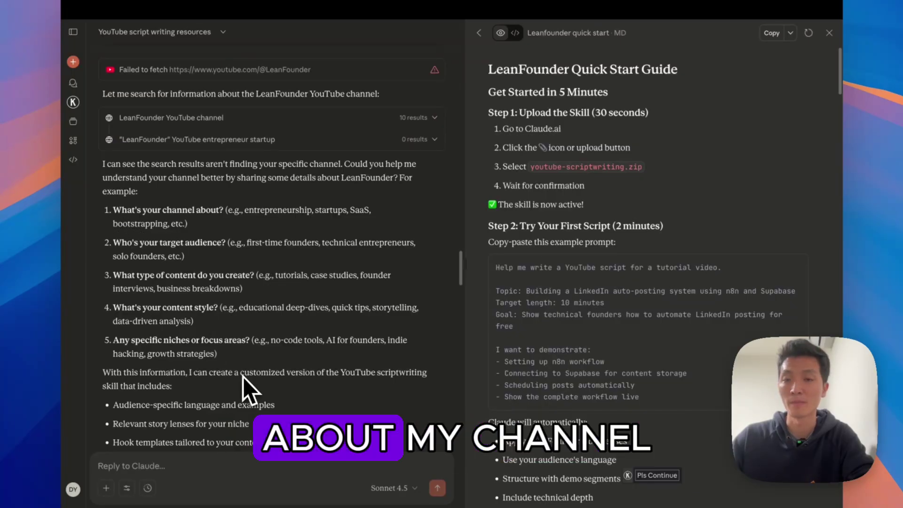
pyautogui.scroll(-2, 259, 341)
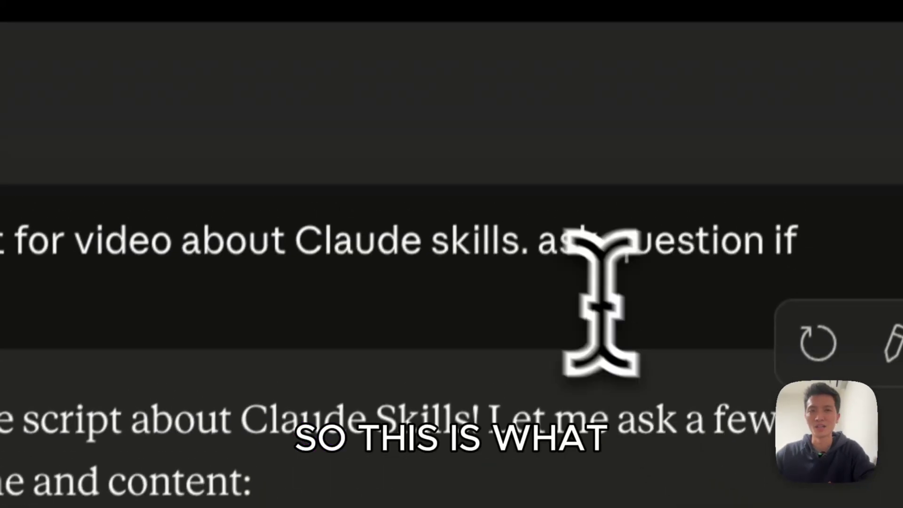
pyautogui.moveTo(536, 266); pyautogui.dragTo(541, 313)
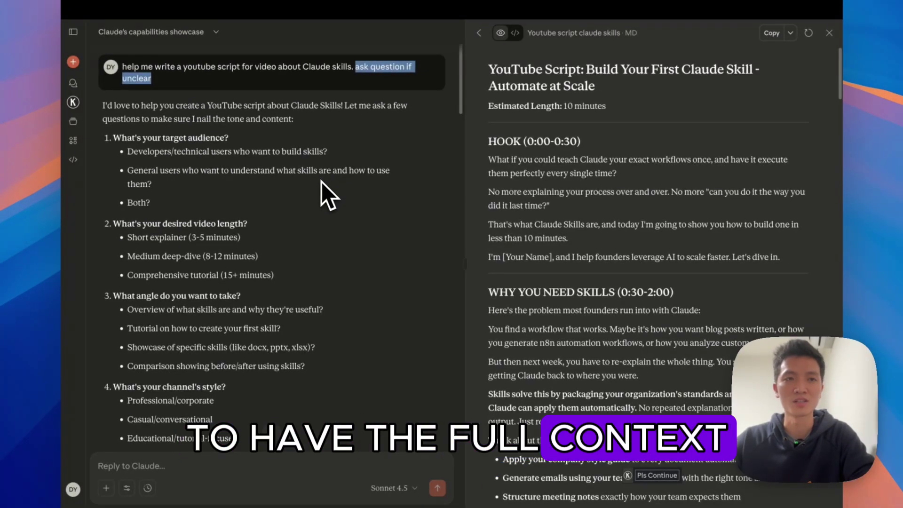
pyautogui.click(321, 181)
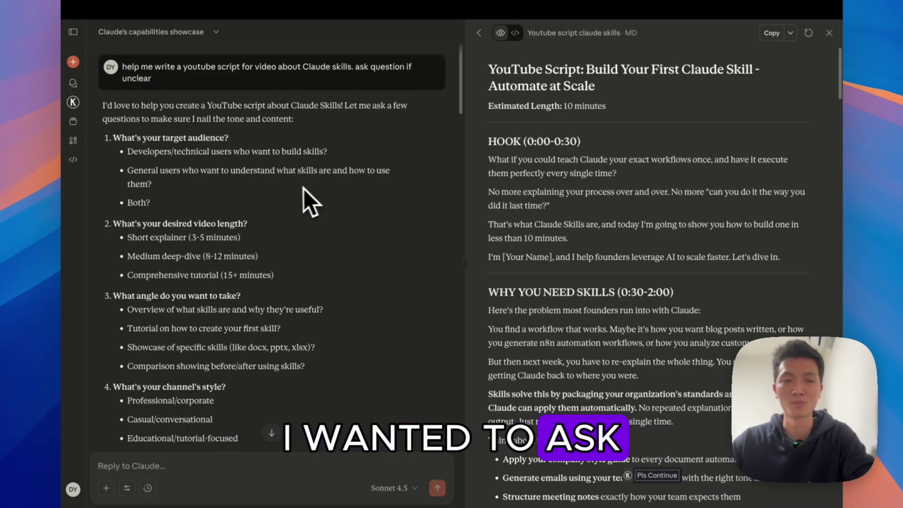
pyautogui.scroll(-2, 267, 186)
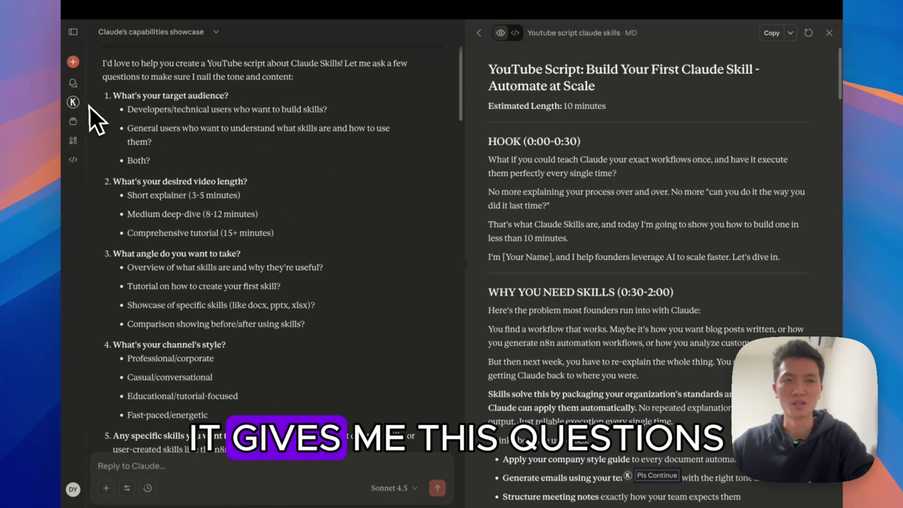
pyautogui.moveTo(128, 97); pyautogui.dragTo(194, 212)
pyautogui.scroll(-10, 194, 212)
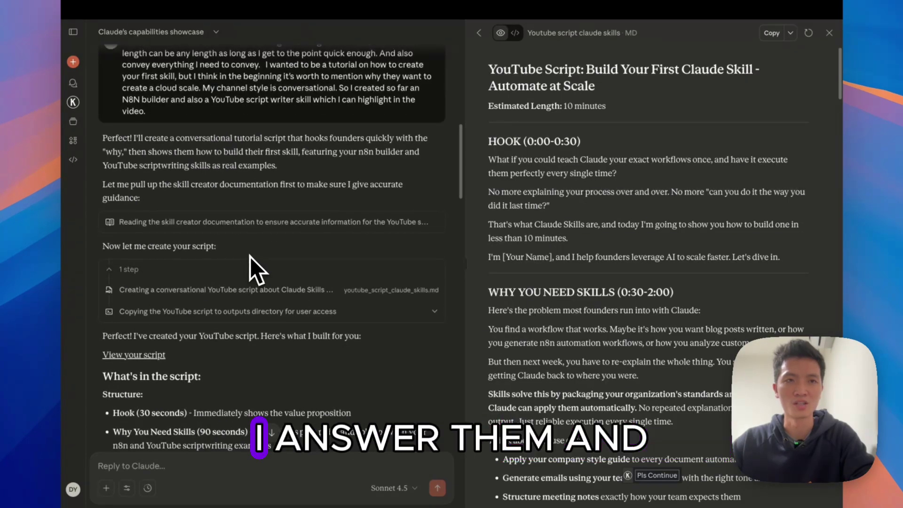
pyautogui.scroll(-5, 236, 237)
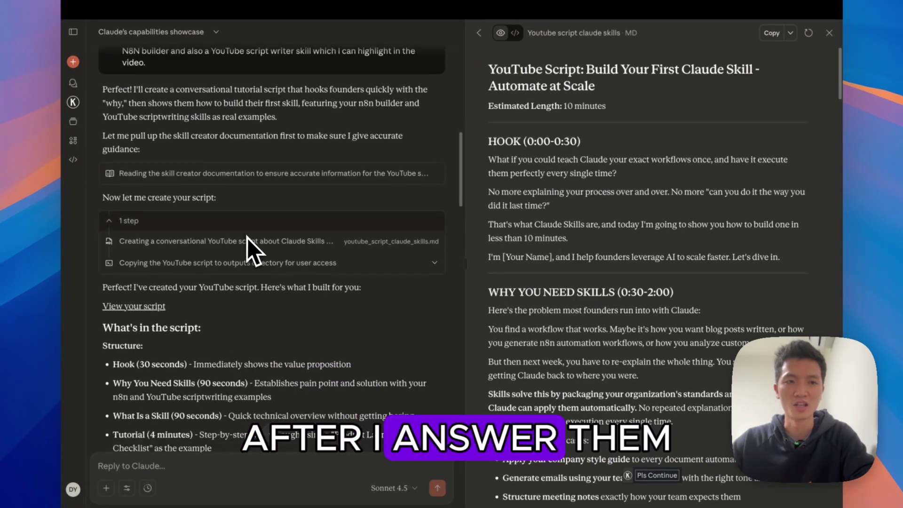
pyautogui.scroll(-5, 263, 238)
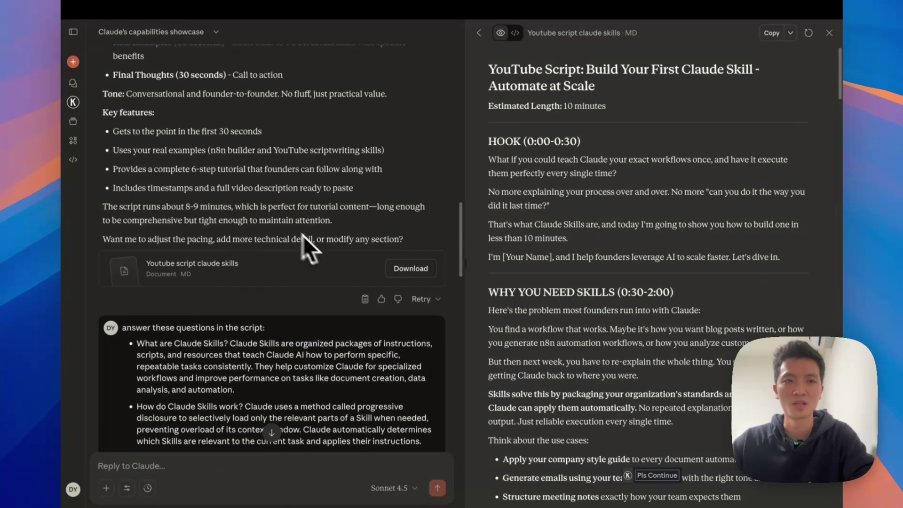
pyautogui.scroll(-12, 307, 221)
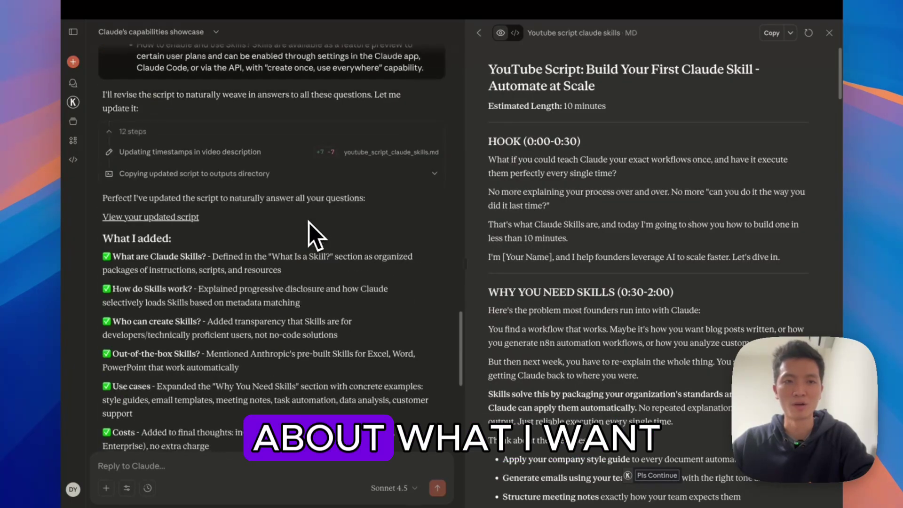
pyautogui.scroll(-10, 309, 222)
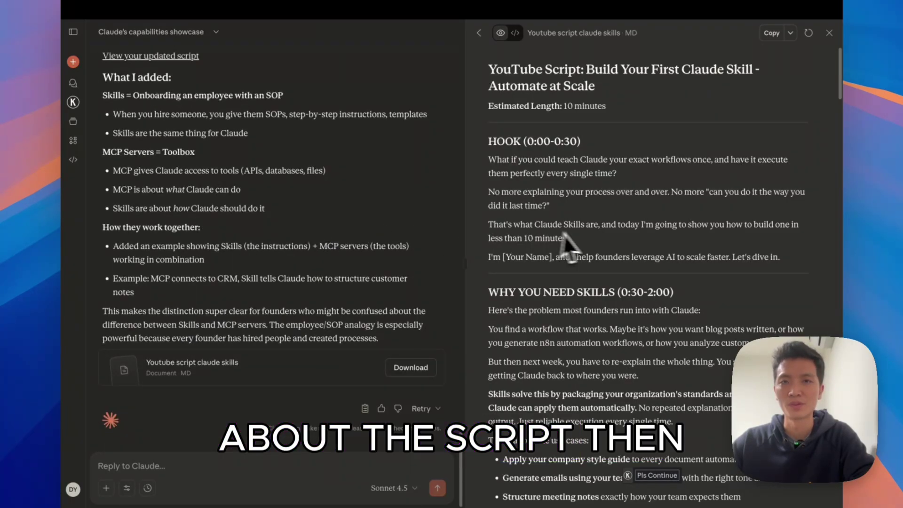
pyautogui.scroll(-4, 588, 241)
pyautogui.scroll(2, 586, 244)
pyautogui.scroll(-5, 584, 266)
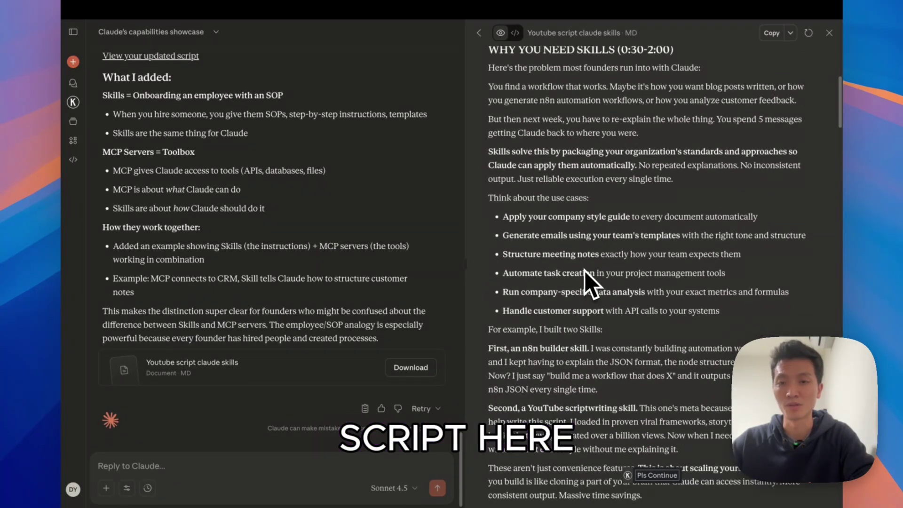
pyautogui.scroll(-4, 591, 272)
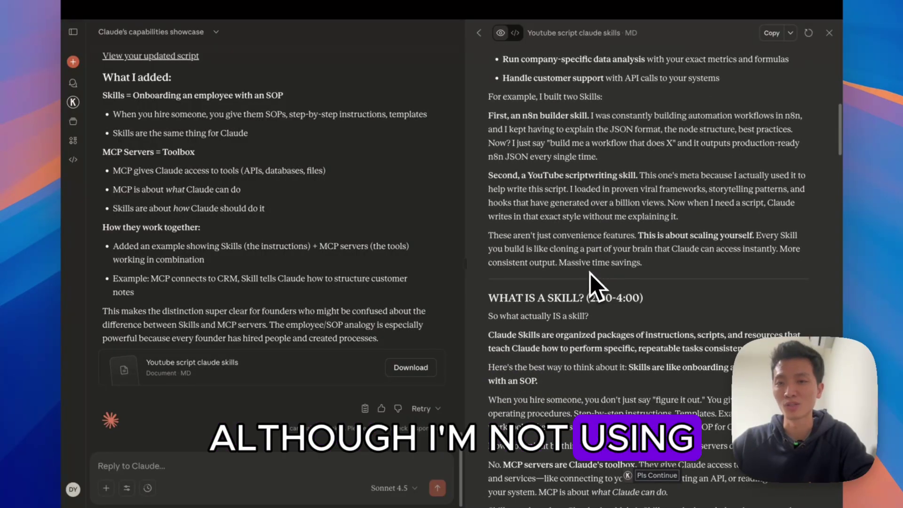
pyautogui.scroll(-8, 569, 264)
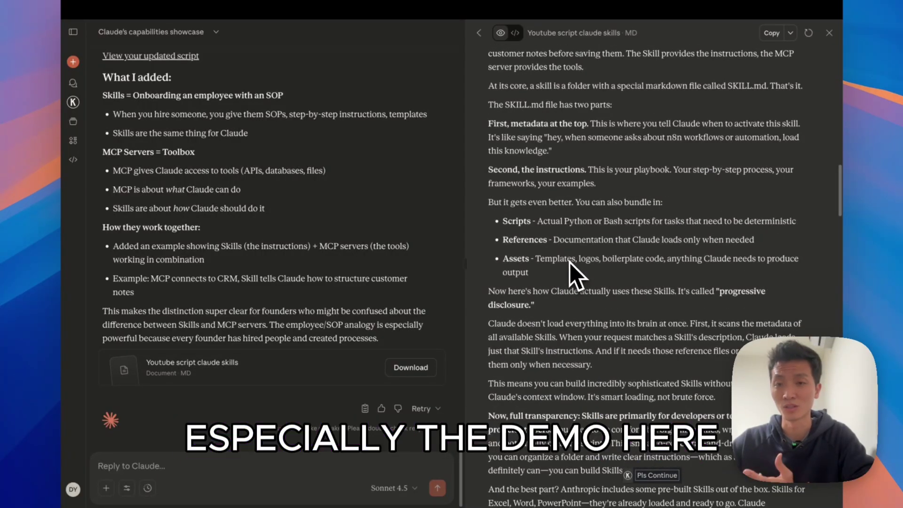
pyautogui.scroll(-8, 574, 261)
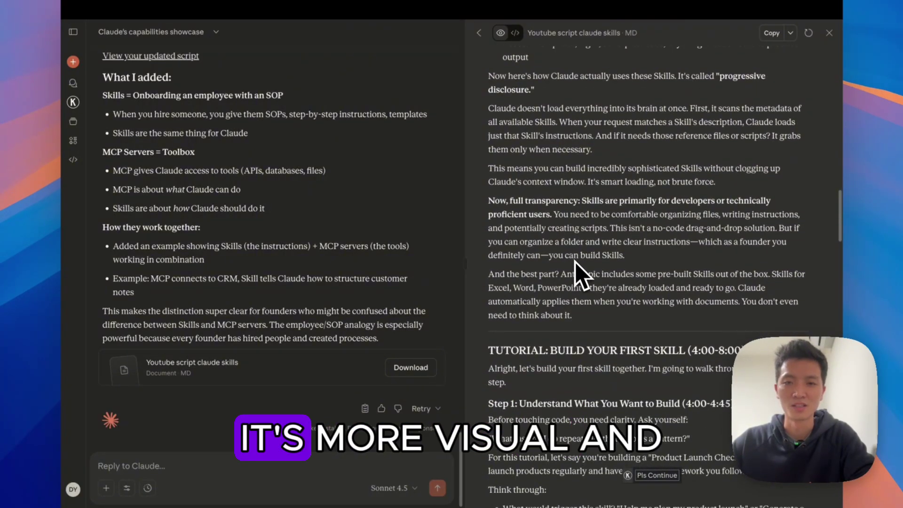
pyautogui.scroll(-10, 575, 268)
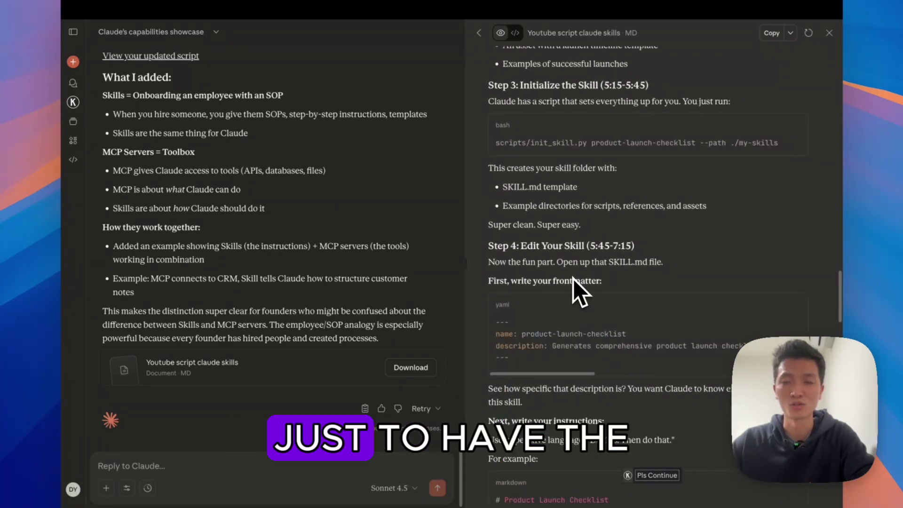
pyautogui.scroll(4, 574, 278)
pyautogui.scroll(11, 567, 281)
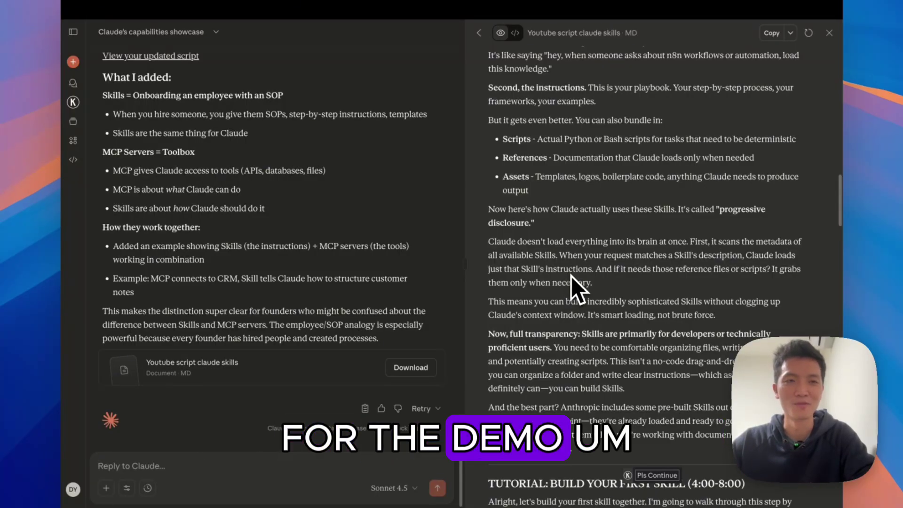
pyautogui.scroll(10, 571, 278)
pyautogui.scroll(10, 572, 283)
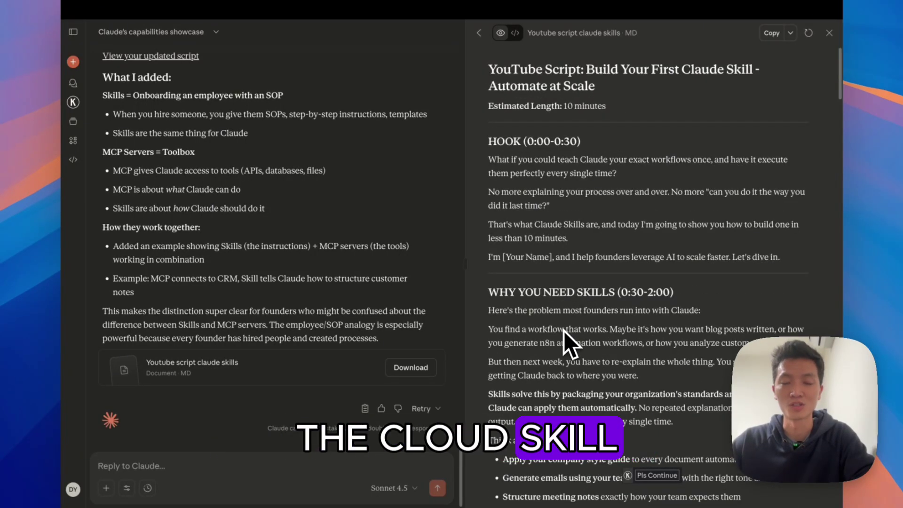
pyautogui.scroll(-1, 569, 345)
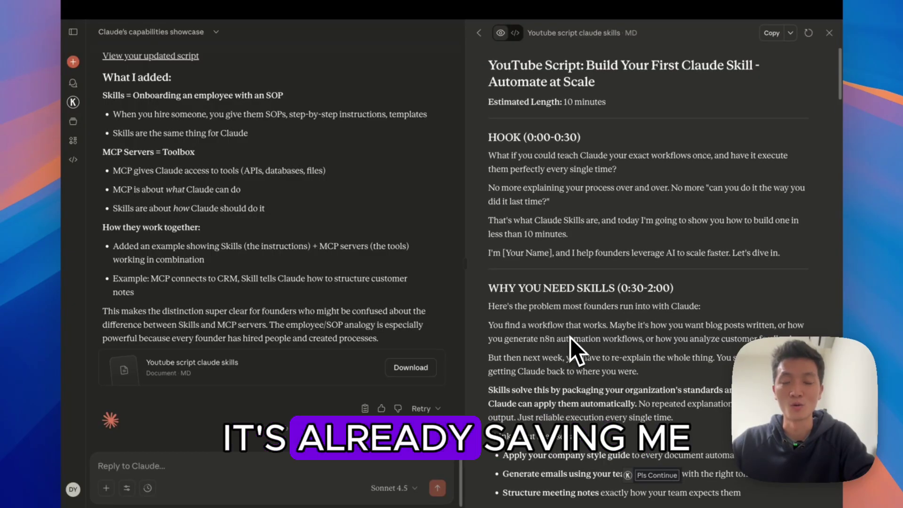